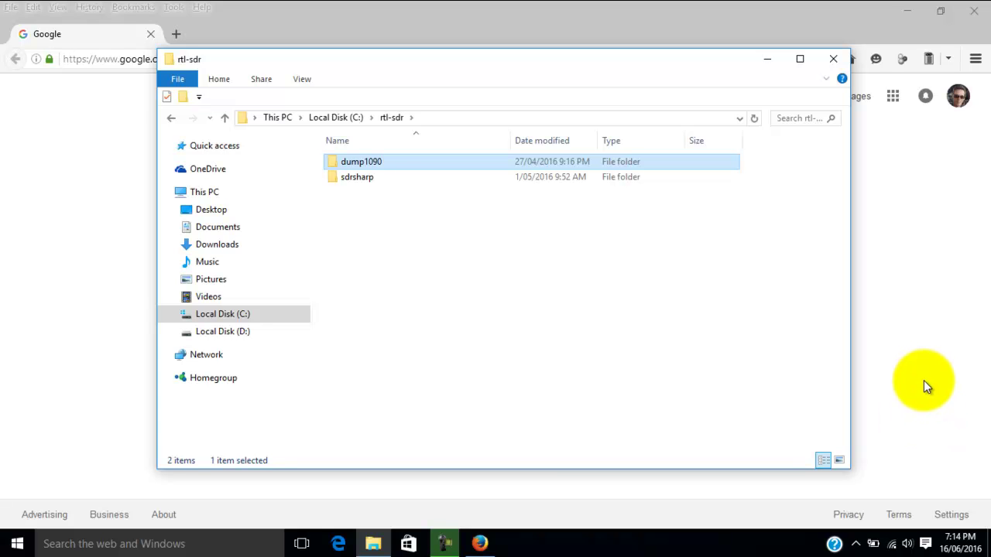
- Run dump1090.bat from the dump1090 folder and minimise its console window
left_click(437, 229)
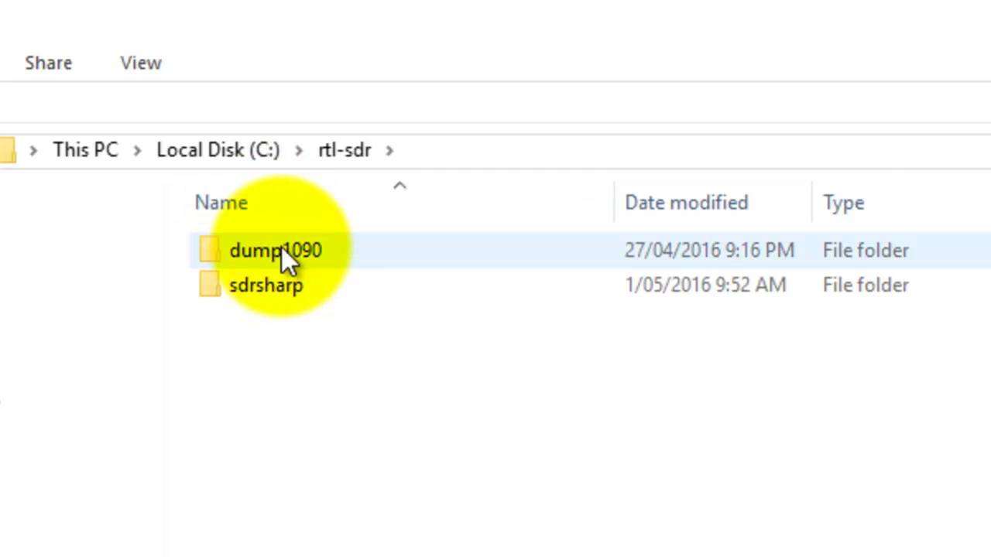
mouse_move(281, 258)
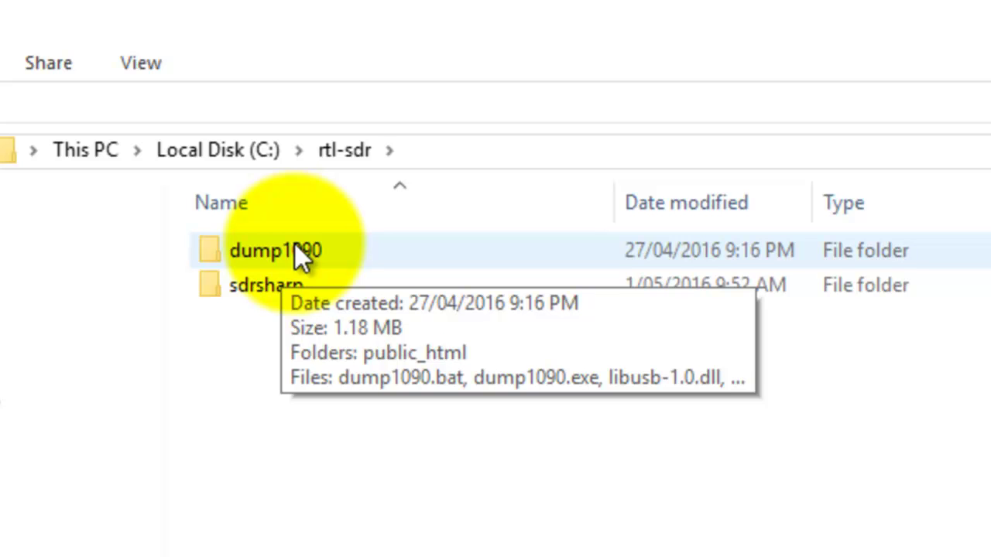
left_click(203, 358)
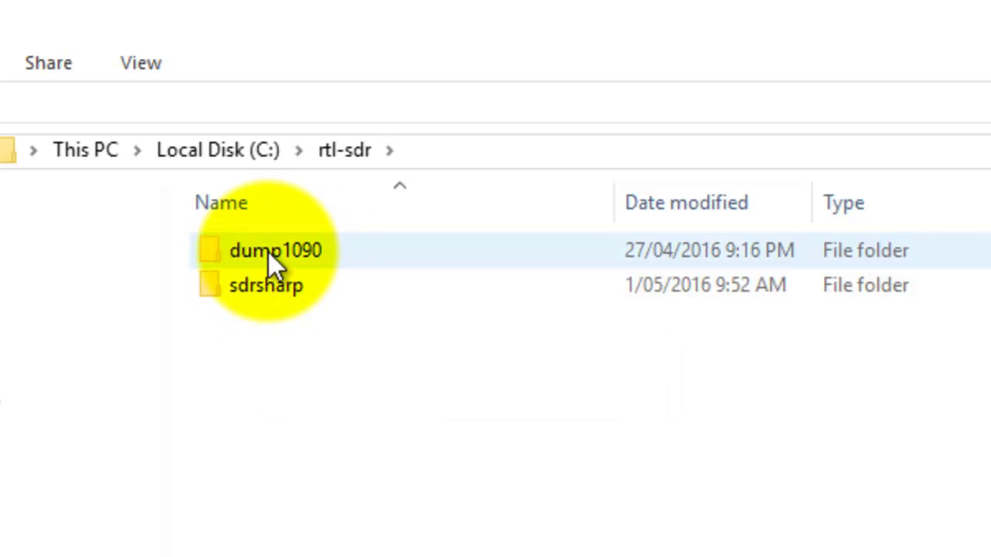
double_click(266, 251)
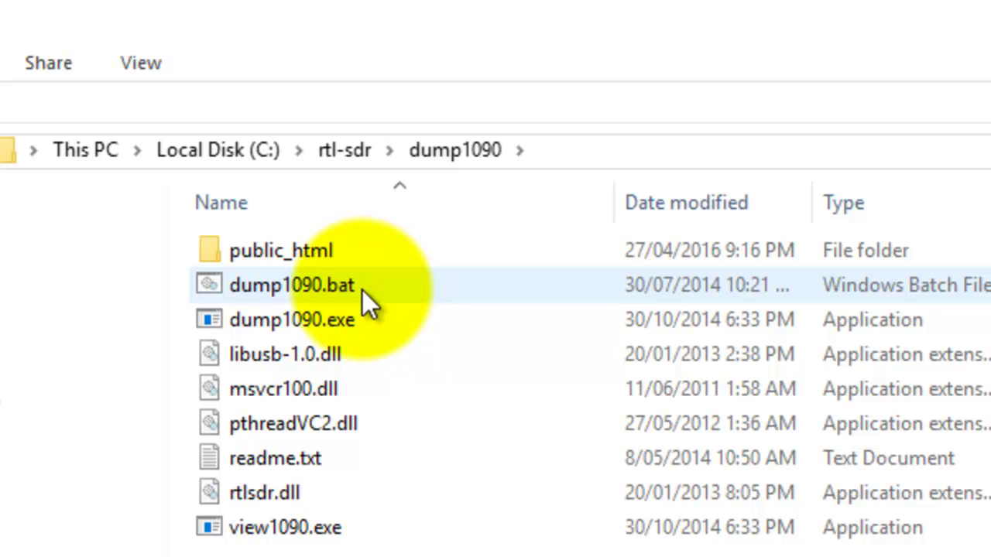
double_click(323, 291)
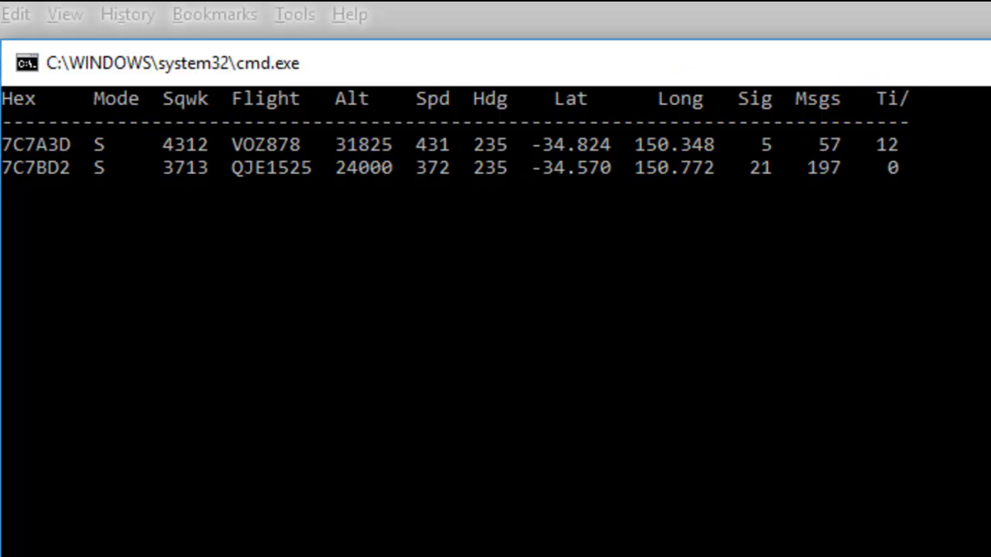
left_click_drag(631, 556, 631, 465)
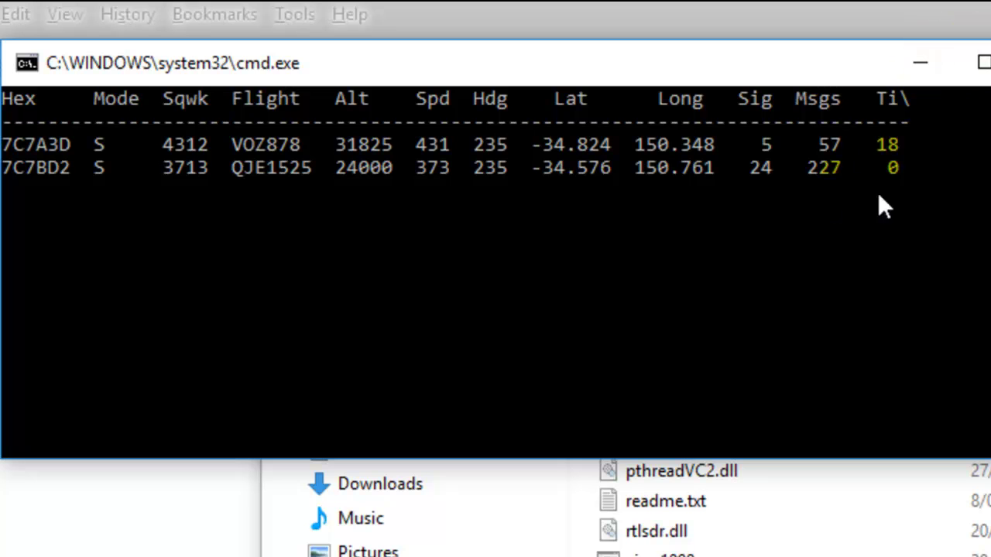
left_click(919, 66)
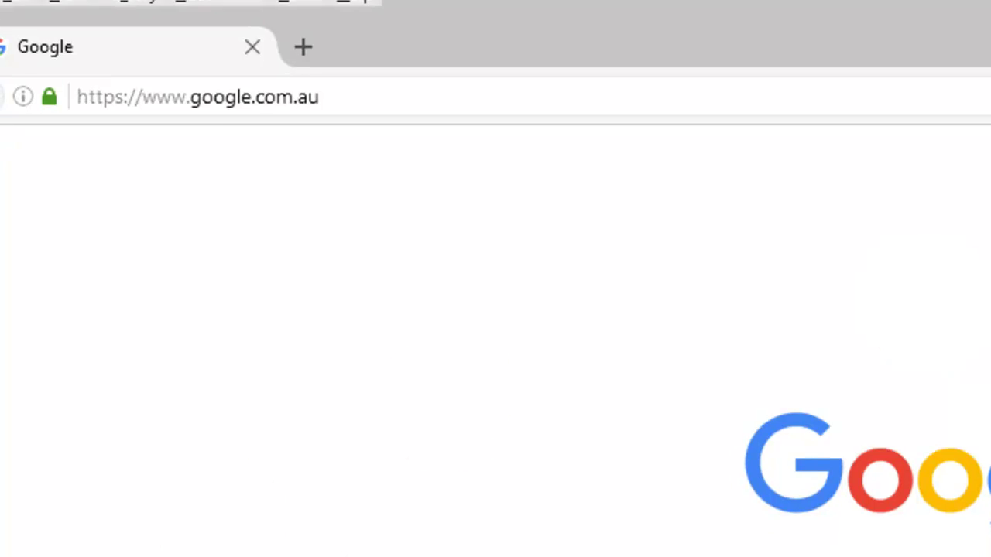
left_click(325, 548)
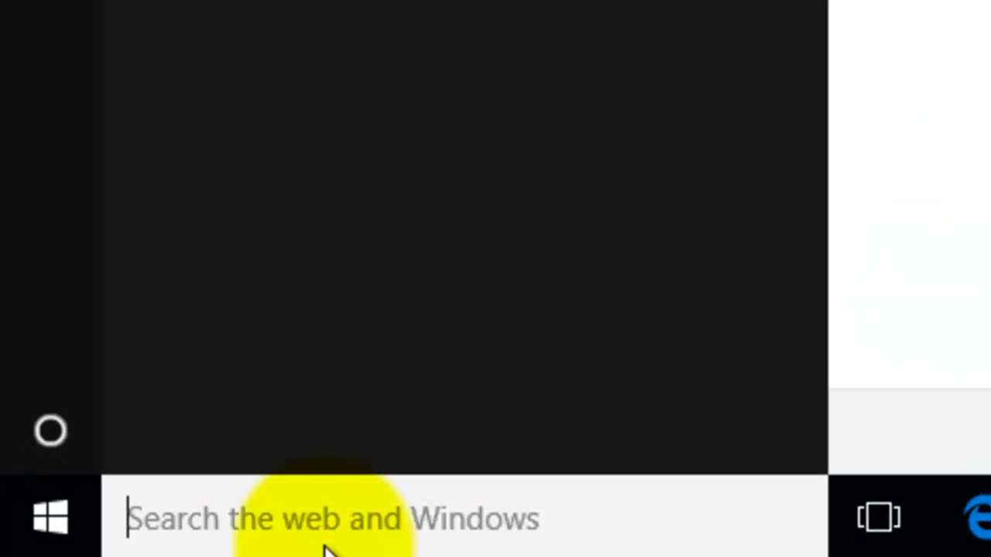
type("virt")
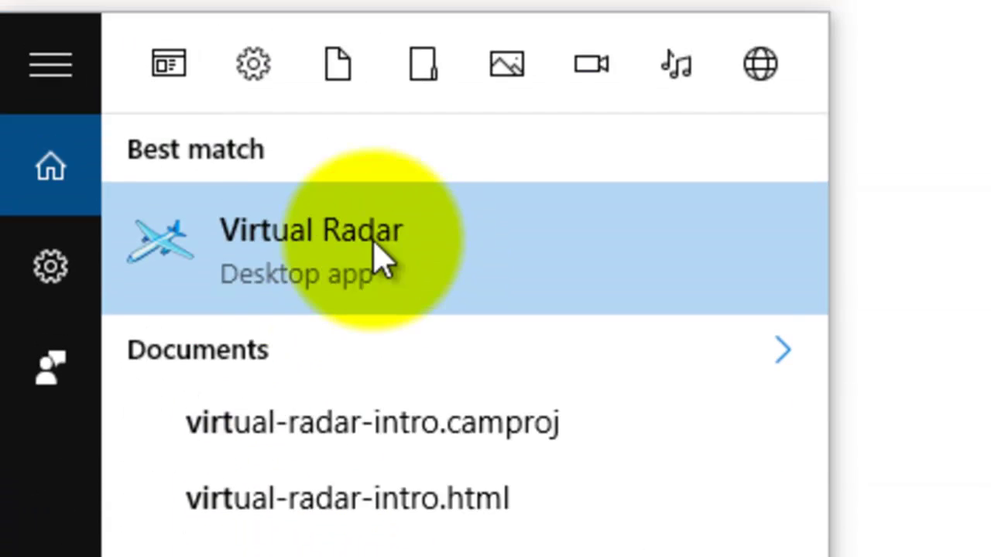
left_click(349, 232)
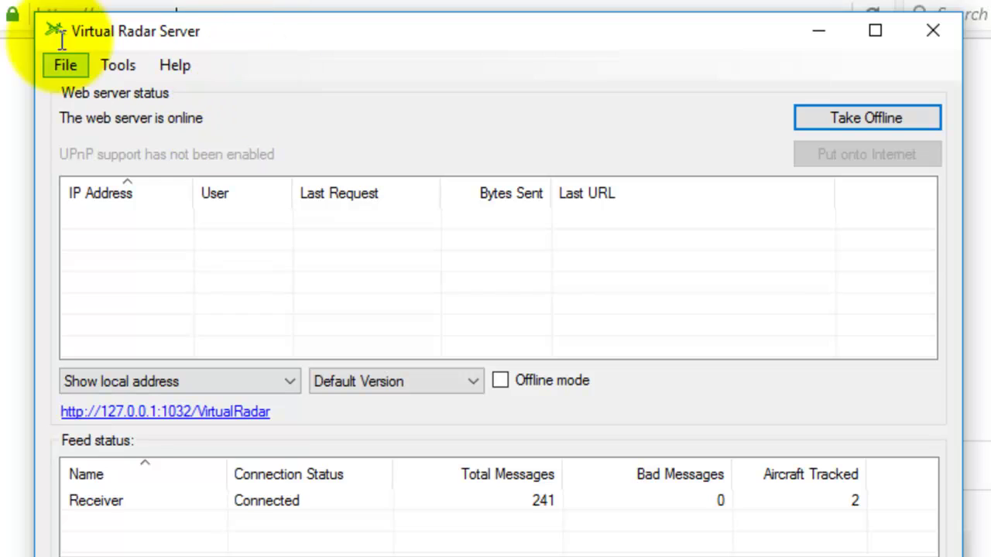
left_click(228, 418)
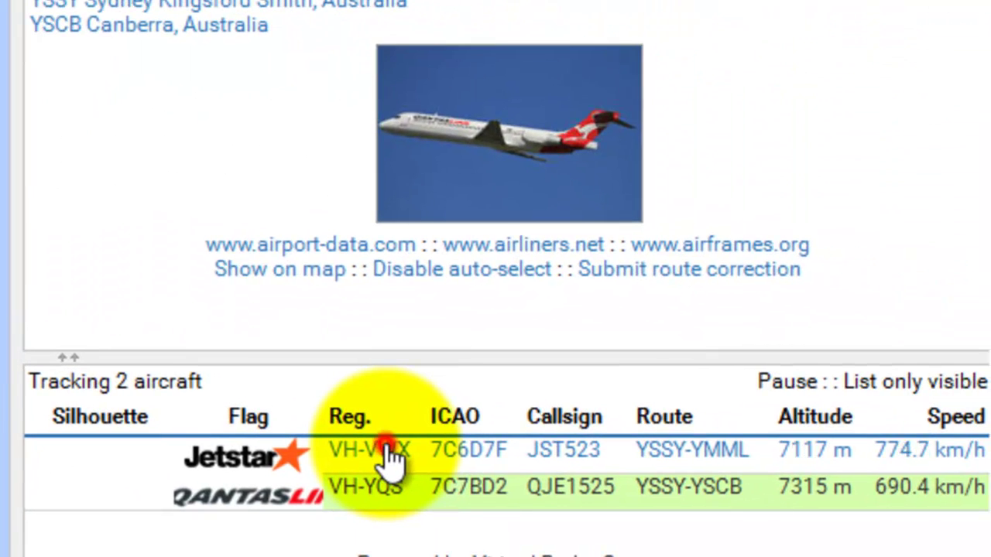
- Select aircraft VH-VWX in the tracking list and examine the tracked aircraft's positions on a wider map
left_click(388, 455)
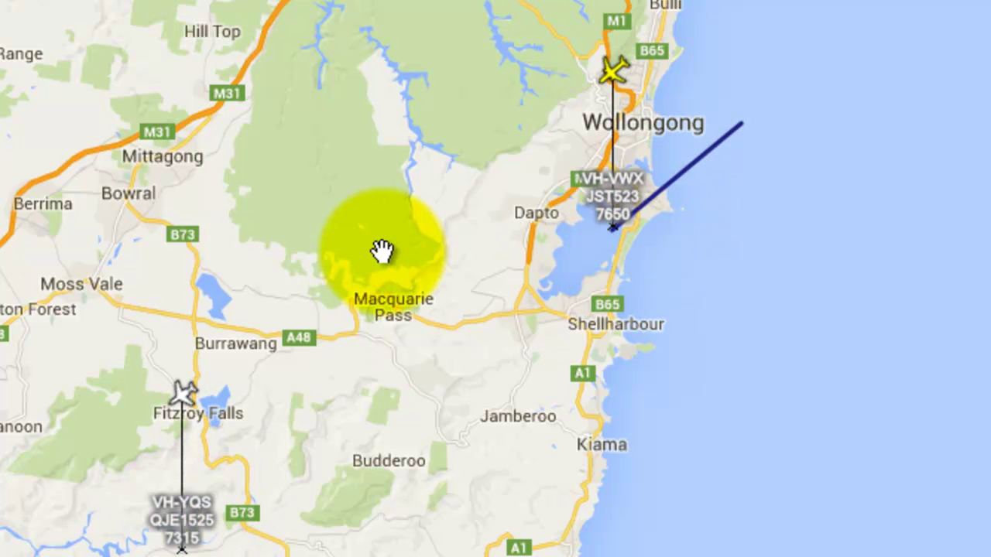
scroll(382, 249, "down", 1)
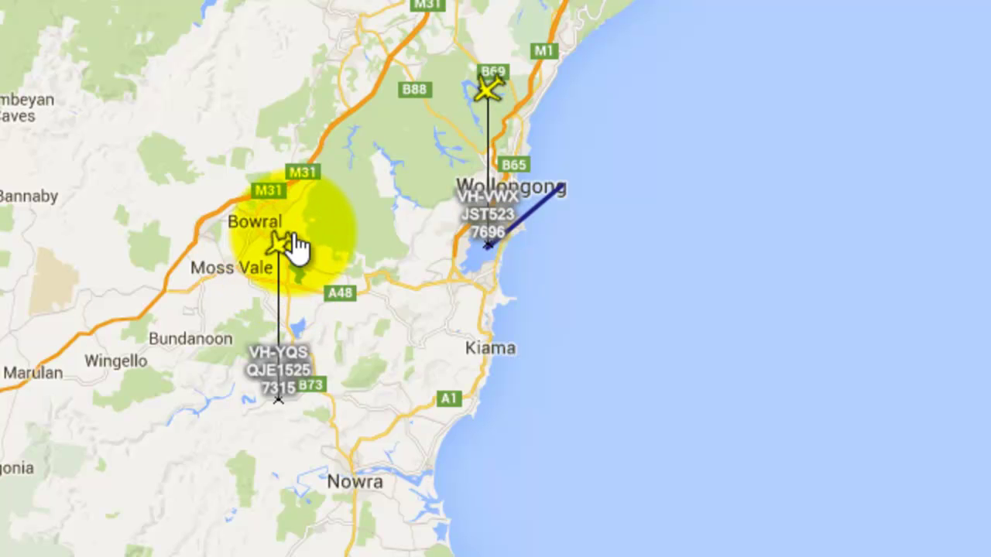
mouse_move(297, 246)
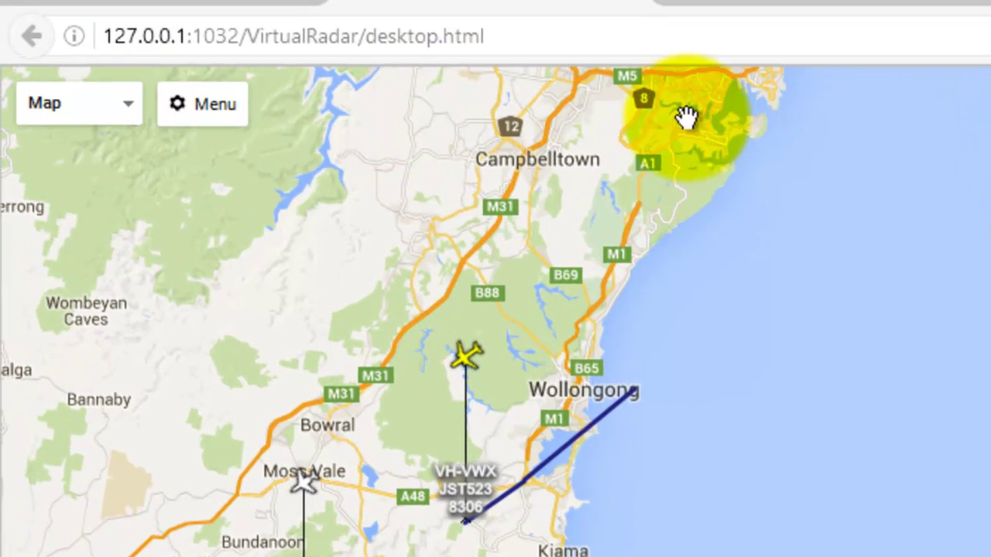
- Review the web page's General, Map, Aircraft, List and Filters options
left_click(215, 107)
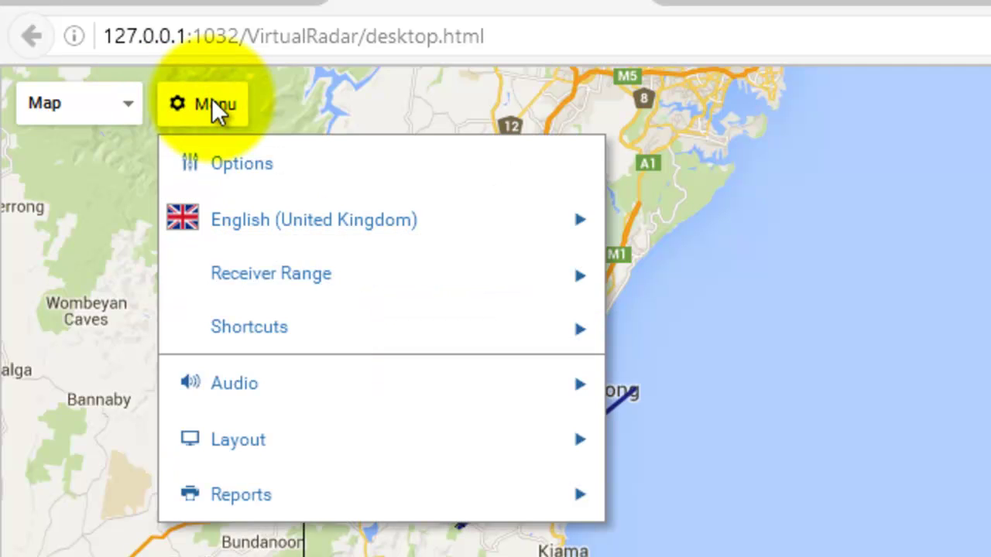
left_click(242, 177)
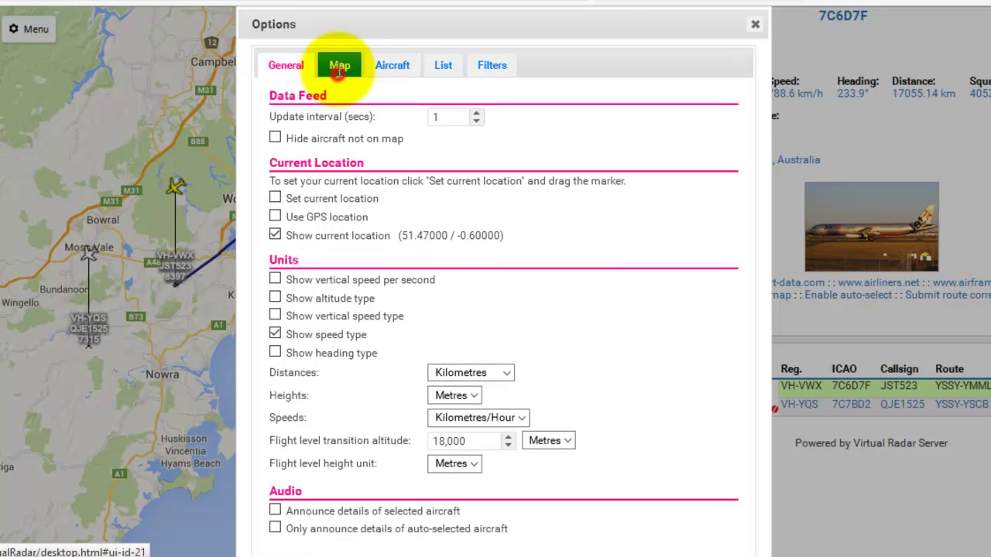
left_click(340, 71)
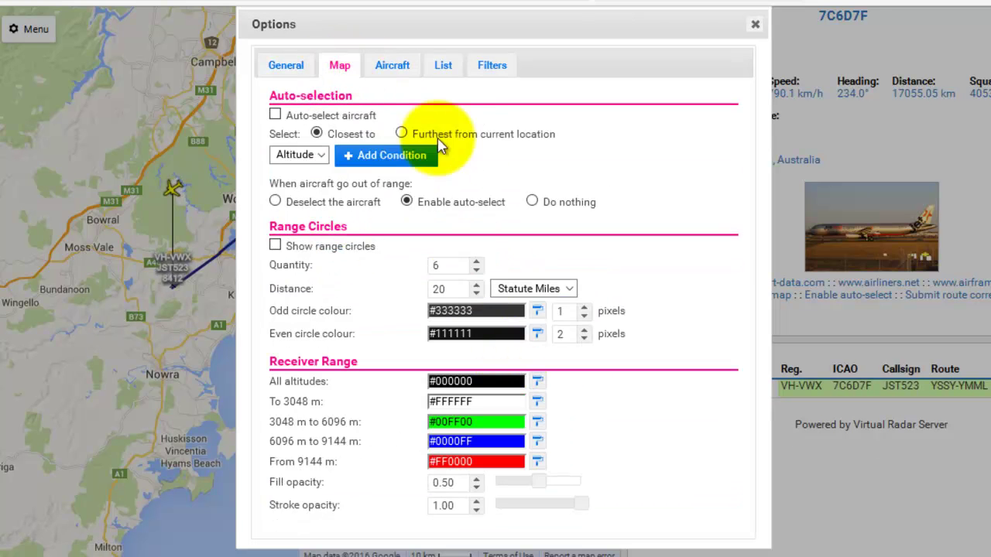
left_click(398, 66)
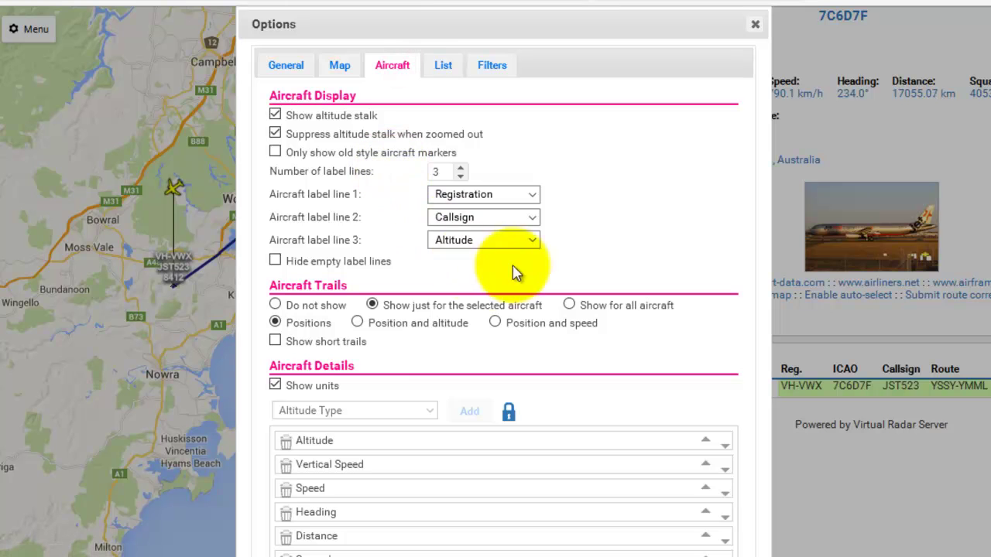
left_click(441, 68)
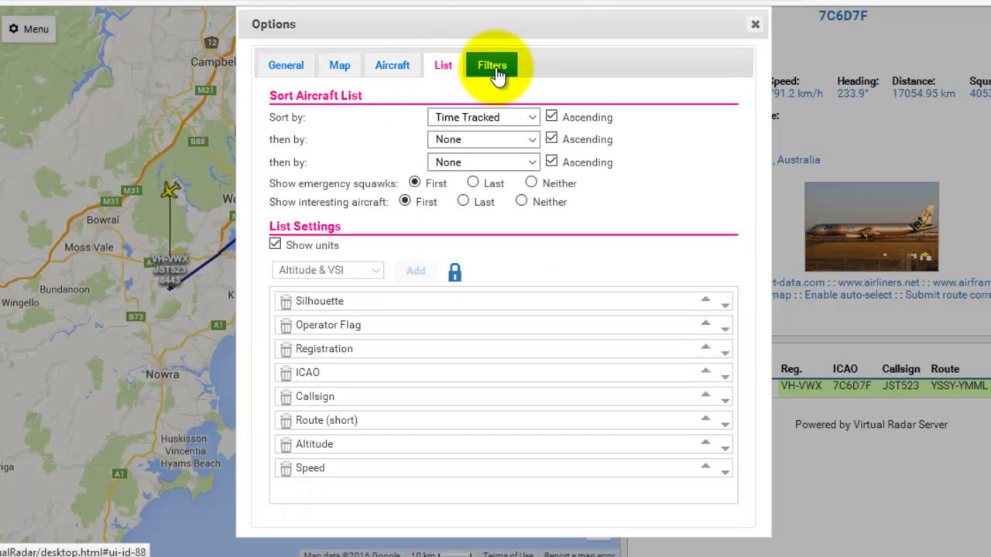
left_click(491, 64)
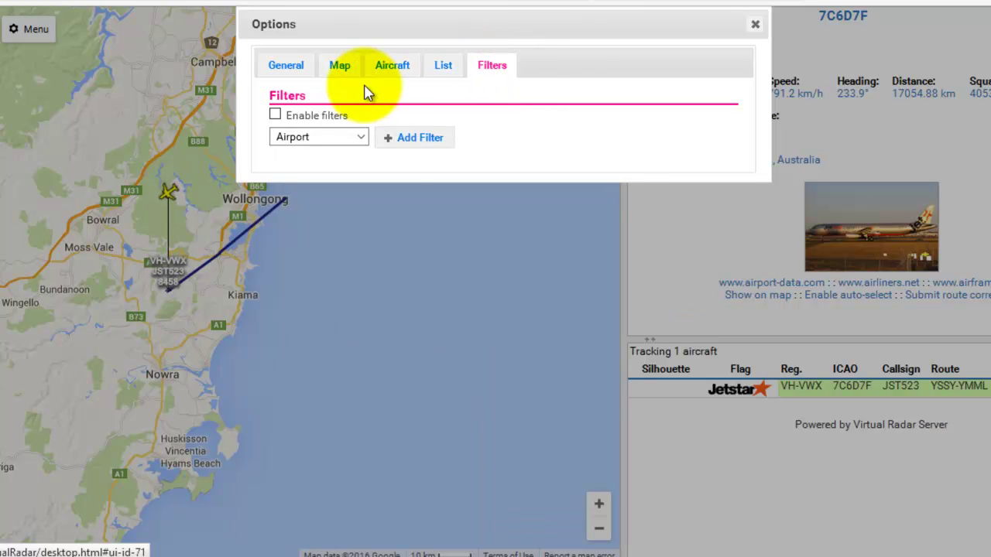
left_click(277, 68)
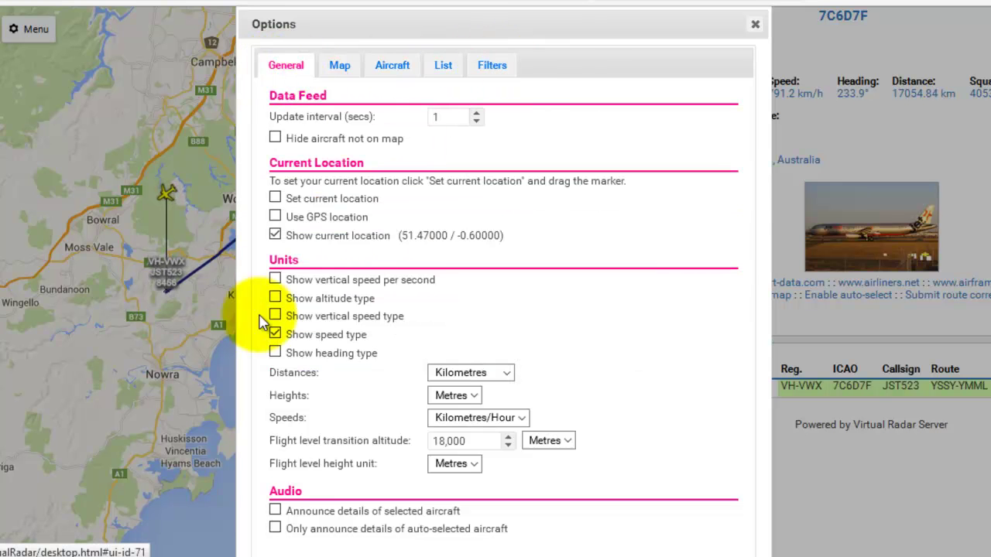
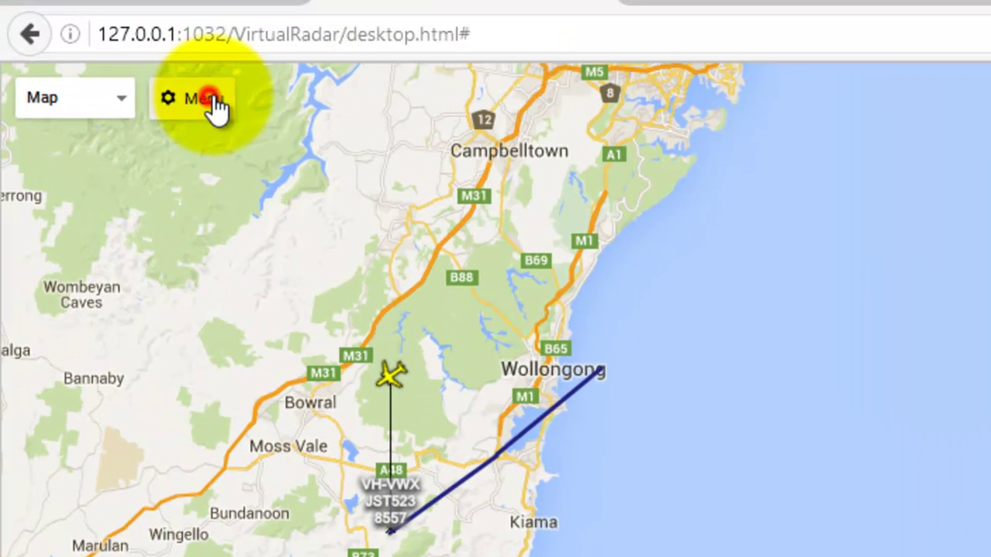
- Open the Today's Flights report and enlarge its flight list
left_click(209, 97)
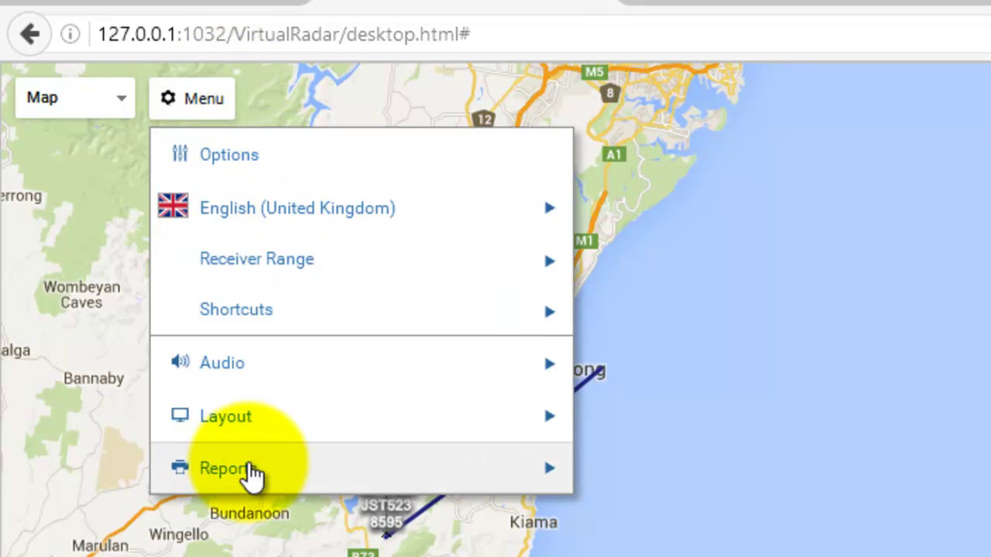
left_click(251, 470)
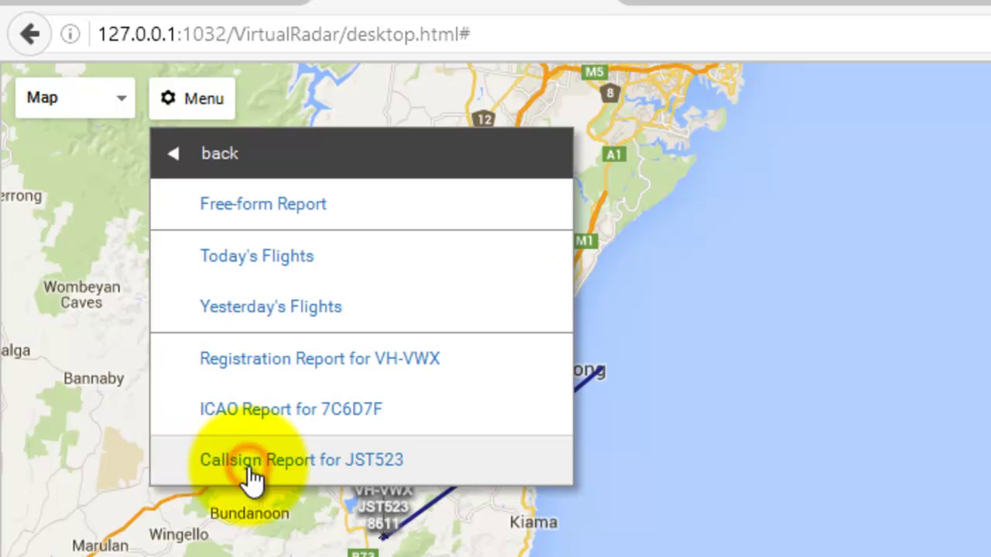
left_click(276, 259)
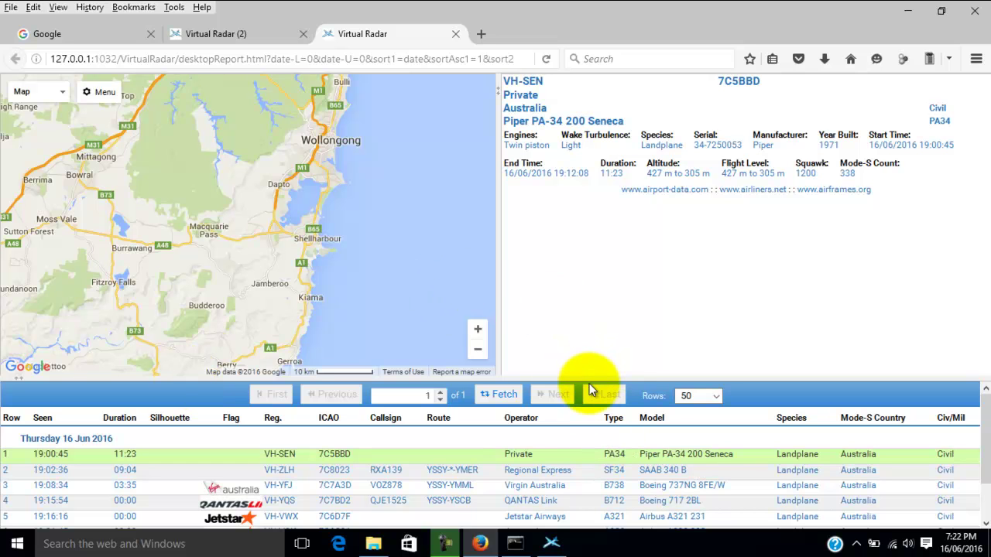
left_click_drag(589, 379, 576, 355)
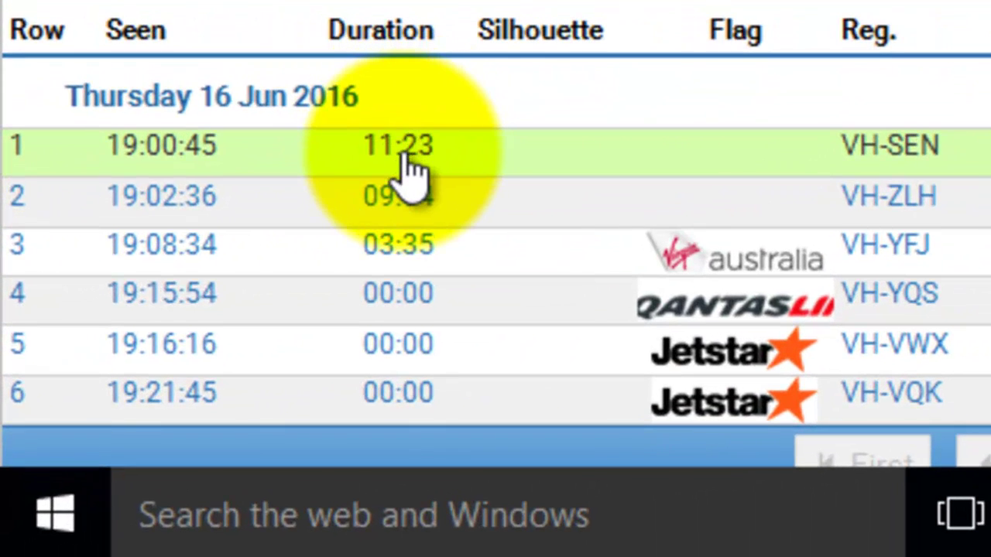
- Select flight VH-ZLH in the report and examine its start and end points on the map
left_click(263, 289)
left_click(401, 198)
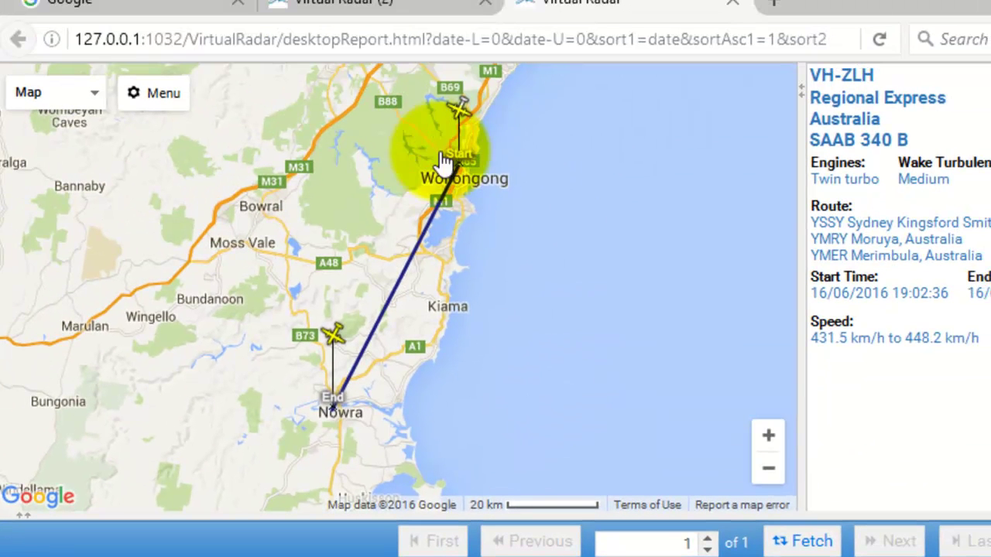
mouse_move(469, 165)
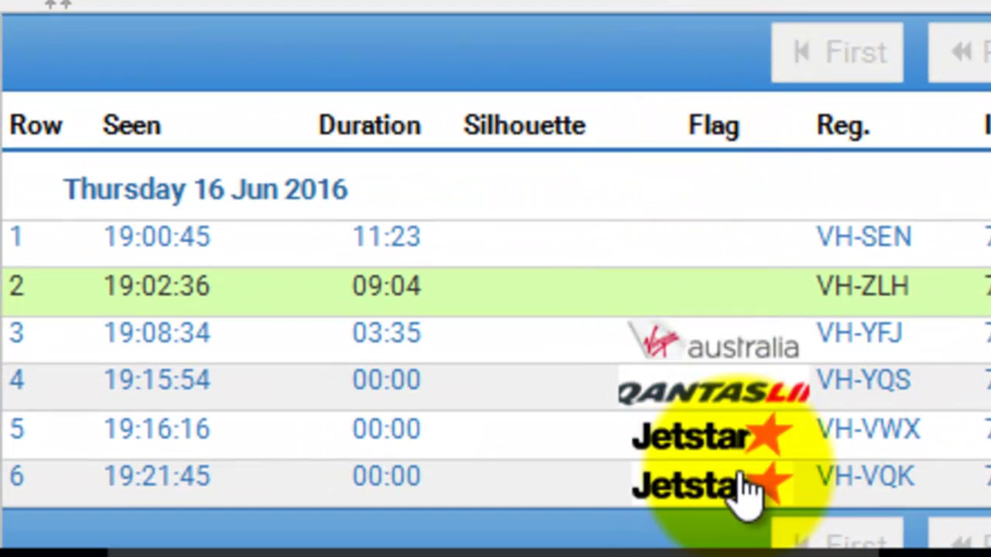
scroll(689, 335, "down", 1)
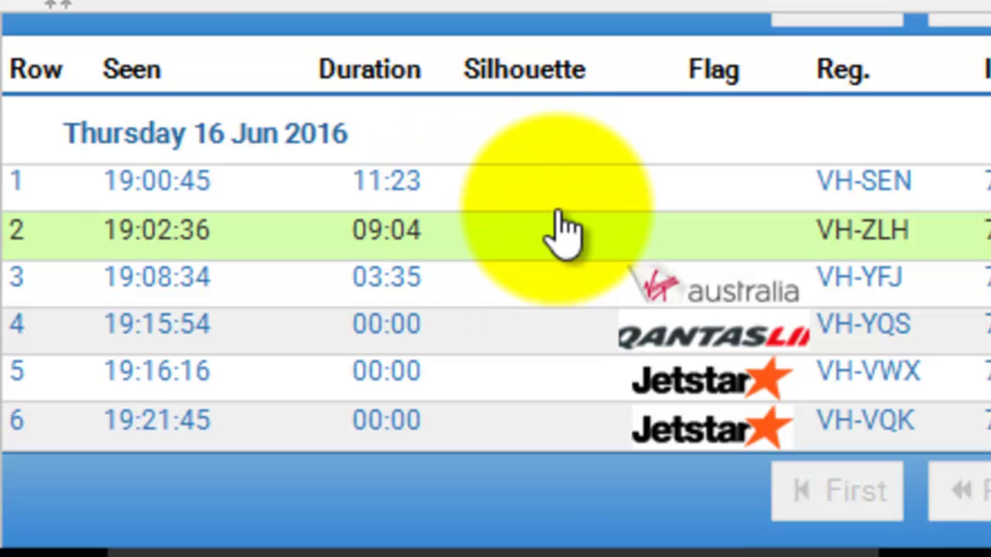
- View the report details of flights VH-YFJ and VH-ZLH, and return to the live radar map
left_click(364, 288)
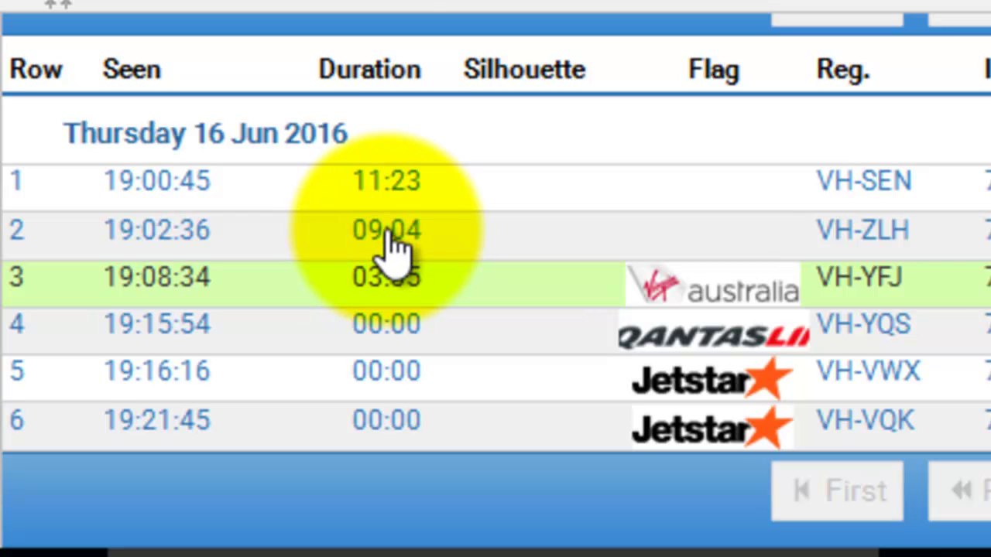
left_click(393, 247)
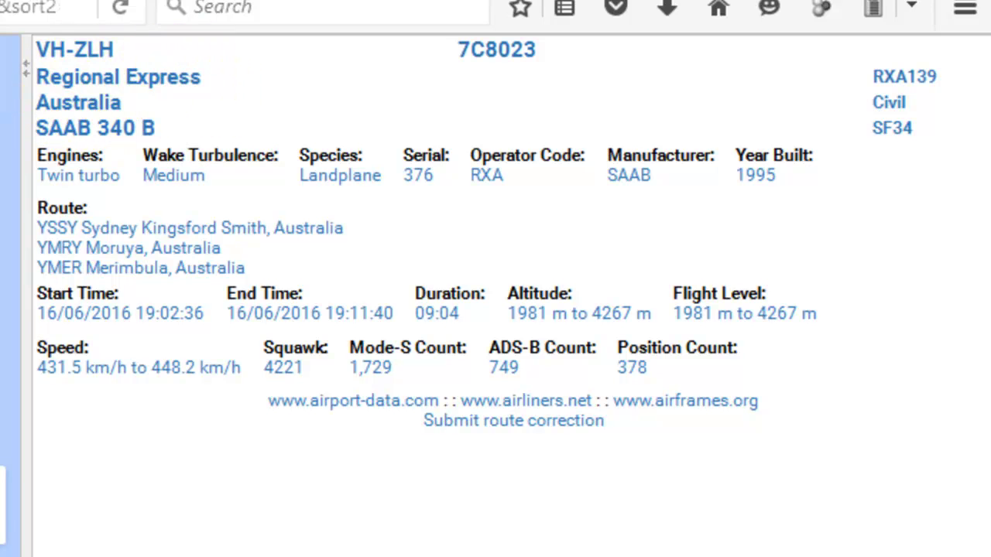
left_click(747, 393)
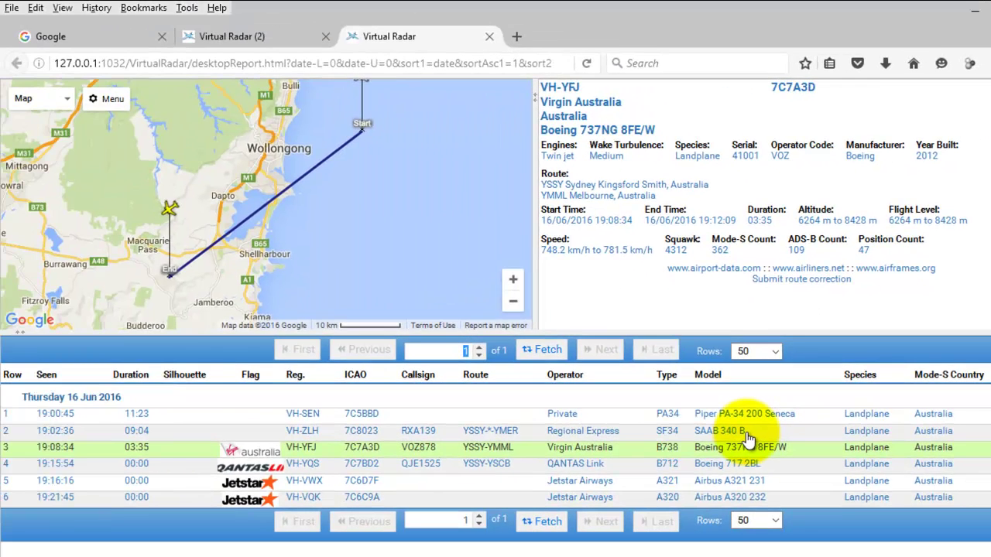
left_click(240, 35)
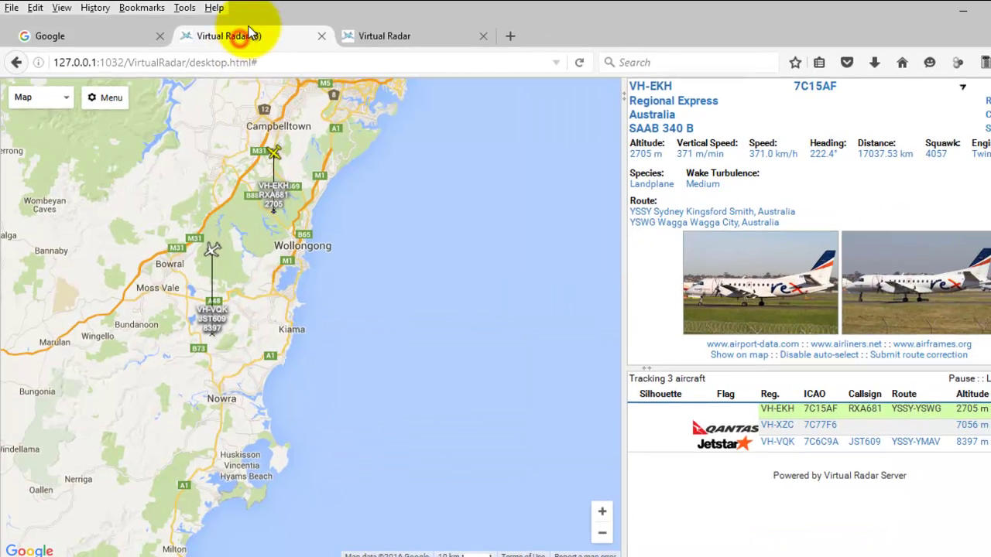